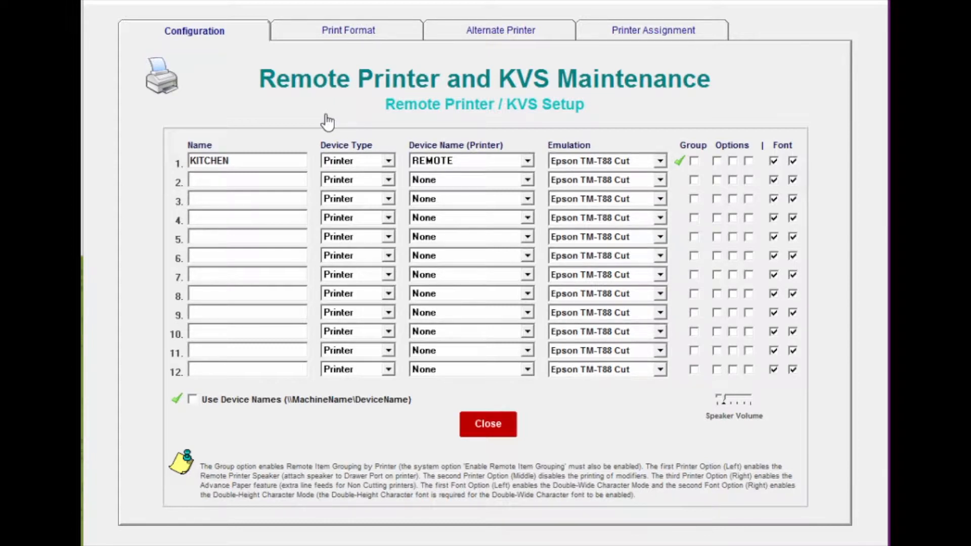
- In the remote print format, reverse the table/tab/order number location, print date and time on one line, and enable Do Not Print 'Date & Time'
{"action": "left_click", "coordinate": [350, 31]}
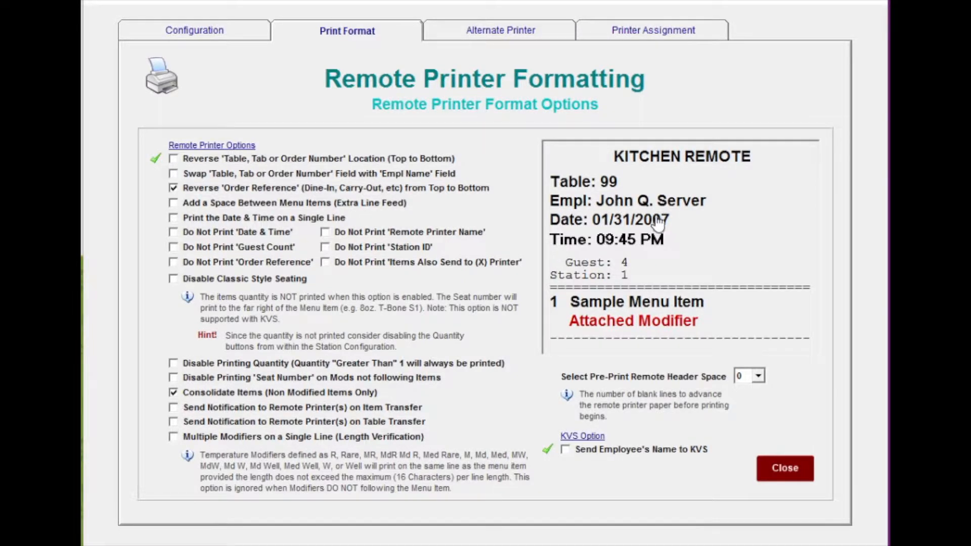
{"action": "left_click", "coordinate": [288, 162]}
{"action": "left_click", "coordinate": [258, 218]}
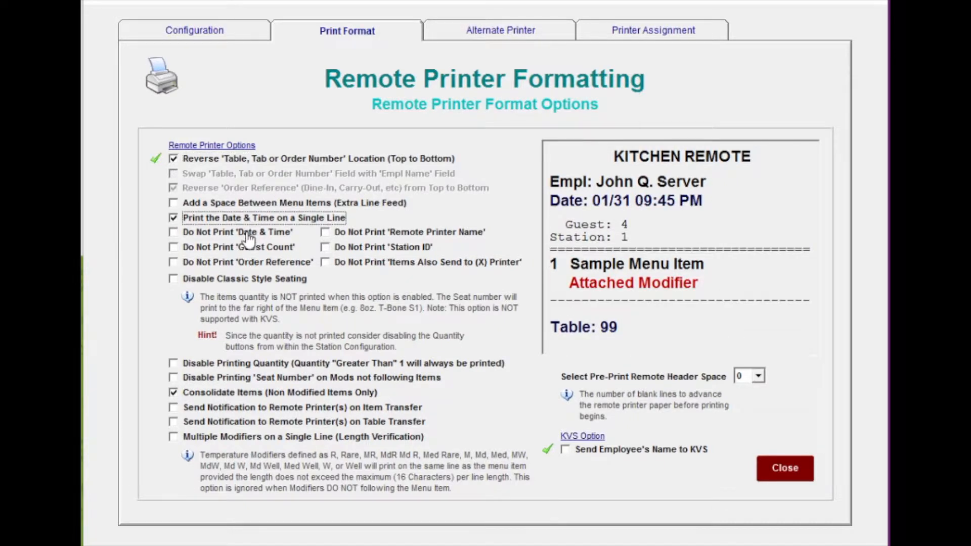
{"action": "left_click", "coordinate": [247, 237]}
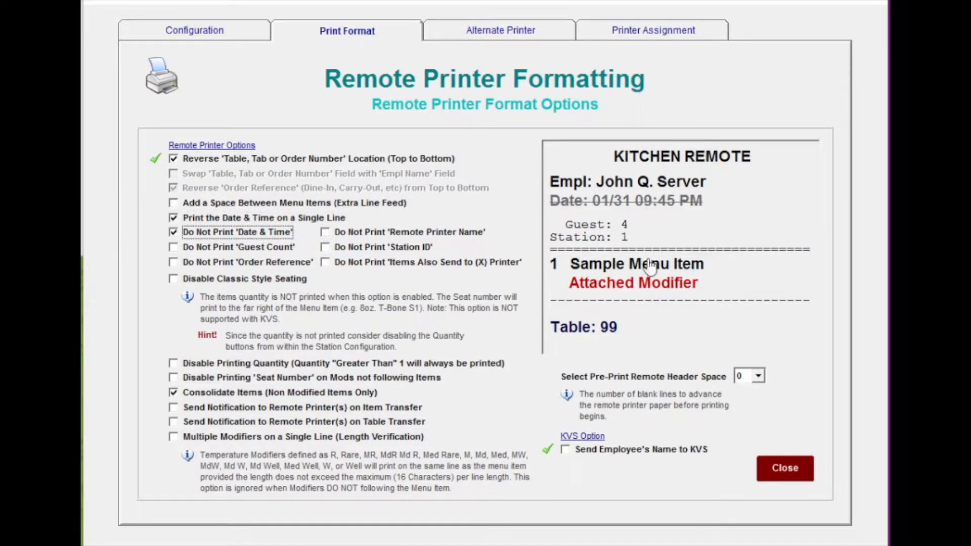
- Review the alternate remote printer routing and the departments available for remote printer assignment
{"action": "left_click", "coordinate": [501, 30]}
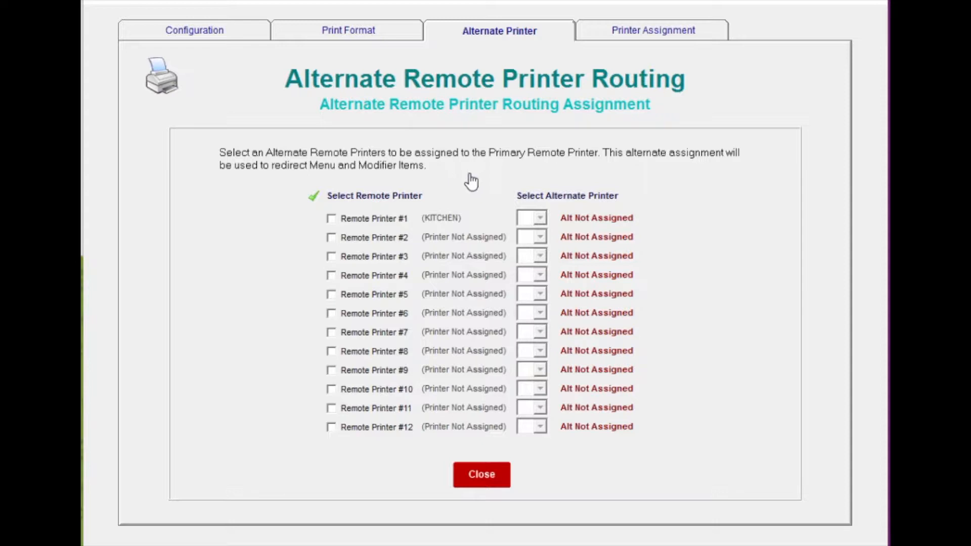
{"action": "left_click", "coordinate": [628, 35]}
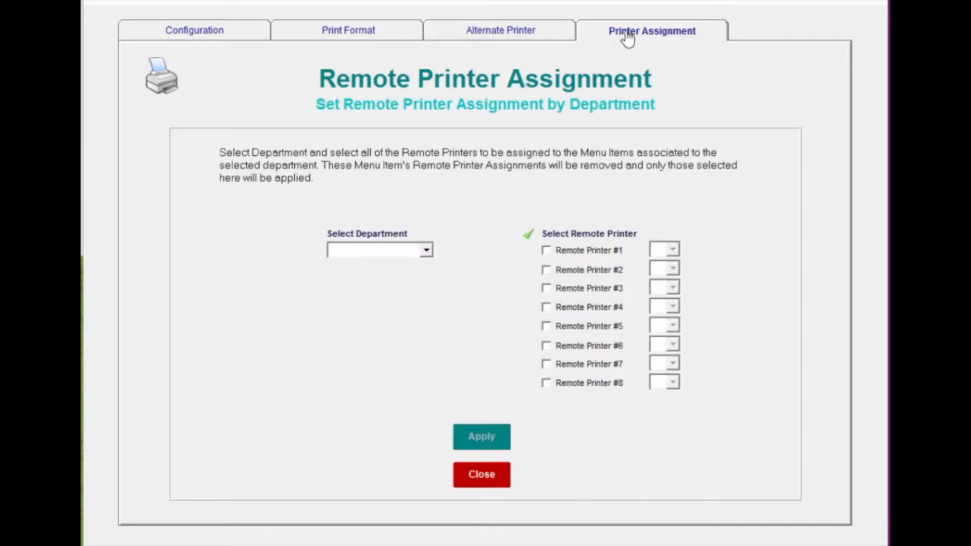
{"action": "left_click", "coordinate": [427, 253]}
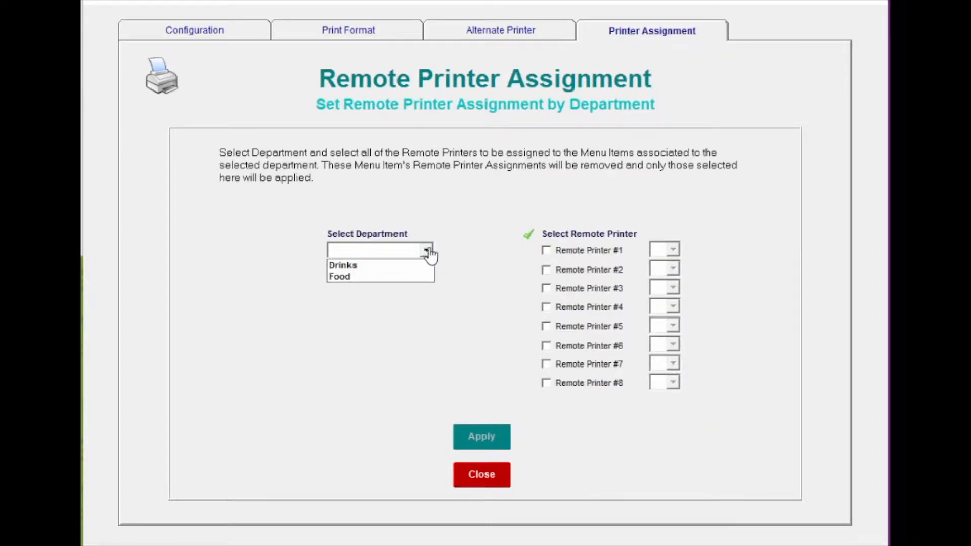
{"action": "left_click", "coordinate": [428, 252]}
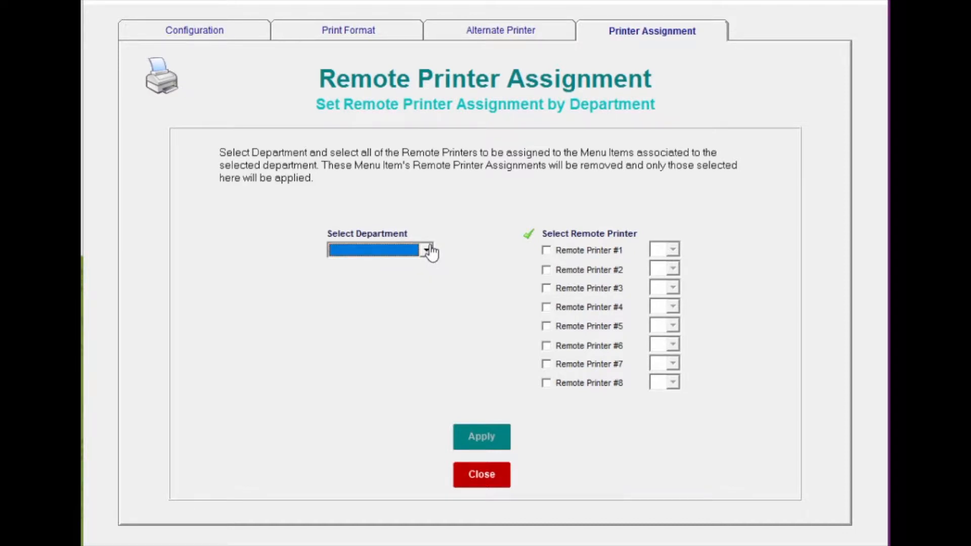
- Name the second remote printer TEST 2 and the third TEST 3 in the remote printer setup
{"action": "left_click", "coordinate": [235, 36]}
{"action": "left_click", "coordinate": [267, 176]}
{"action": "type", "text": "TEST 2"}
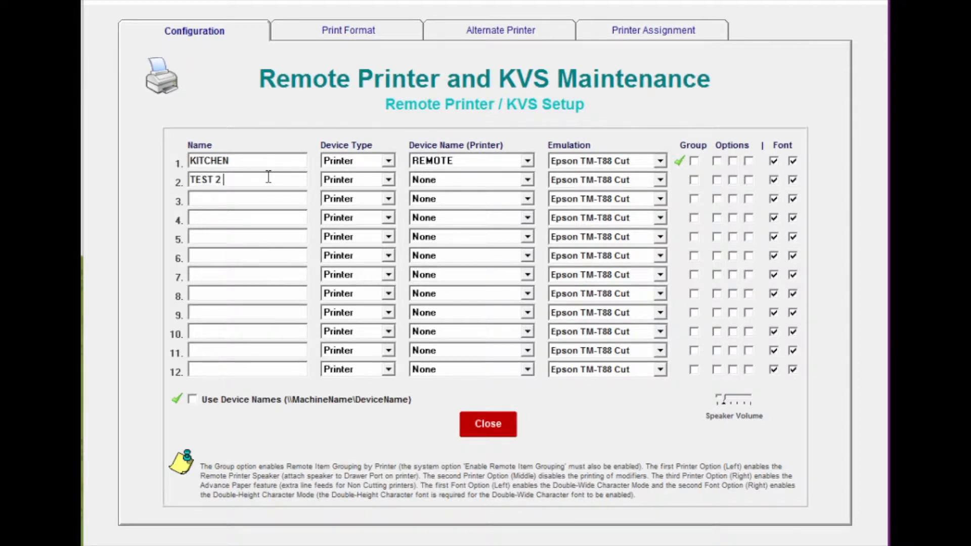
{"action": "key", "text": "Tab"}
{"action": "left_click", "coordinate": [247, 195]}
{"action": "type", "text": "TEST 3"}
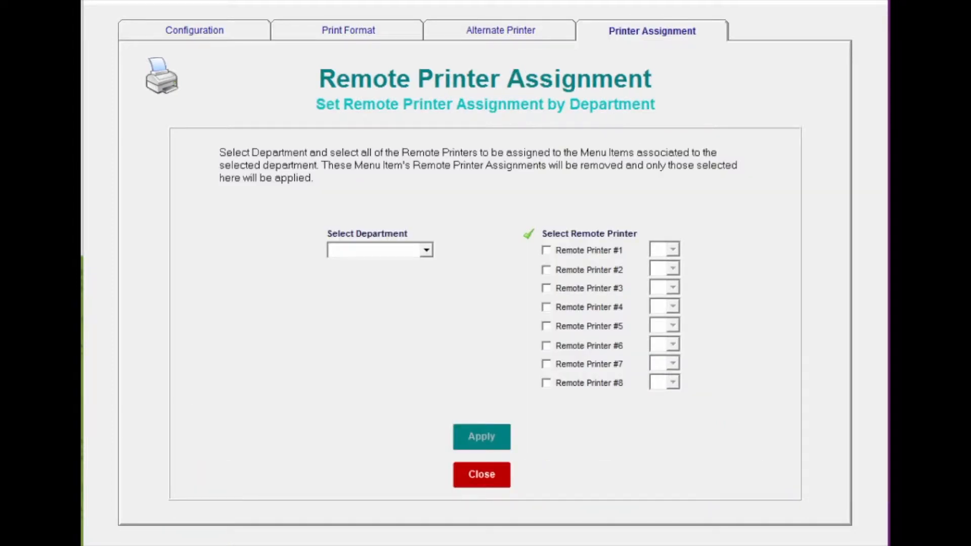
{"action": "left_click", "coordinate": [547, 250]}
{"action": "left_click", "coordinate": [673, 249]}
{"action": "left_click", "coordinate": [658, 264]}
{"action": "left_click", "coordinate": [673, 250]}
{"action": "left_click", "coordinate": [658, 275]}
{"action": "left_click", "coordinate": [674, 250]}
{"action": "scroll", "coordinate": [659, 273], "scroll_direction": "up", "scroll_amount": 1}
{"action": "left_click", "coordinate": [658, 264]}
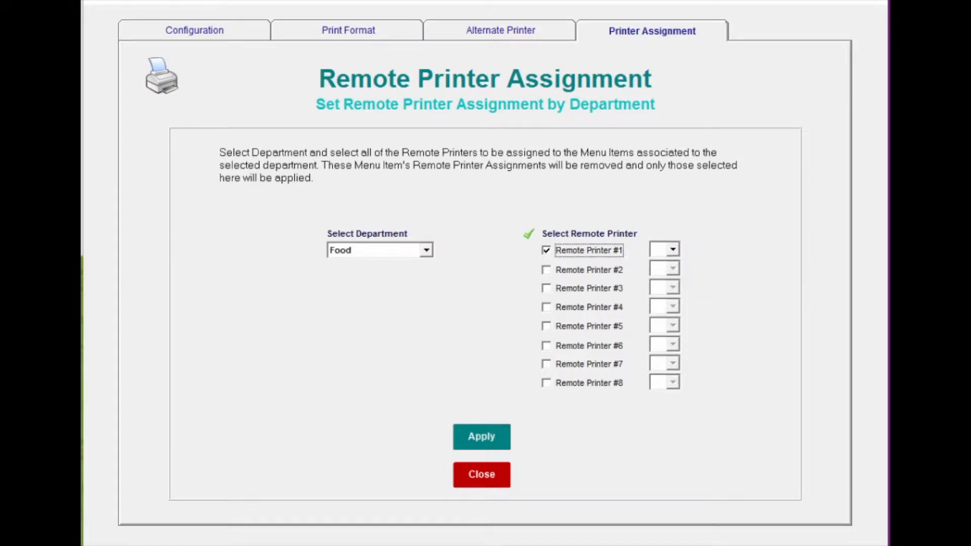
{"action": "left_click", "coordinate": [546, 250]}
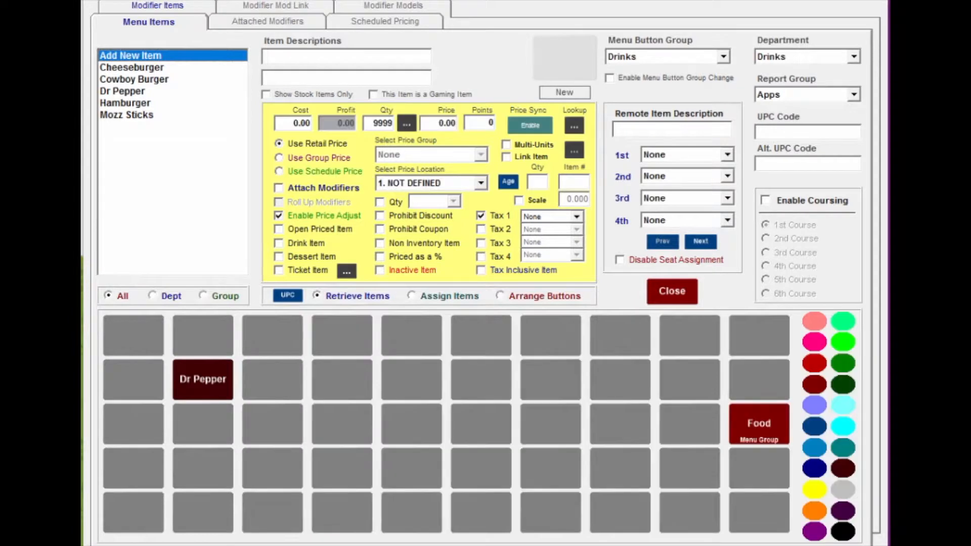
- Inspect the Cheeseburger menu item's remote printer assignments, including the 5th to 8th, and its remote item description, then close the item maintenance
{"action": "left_click", "coordinate": [132, 68]}
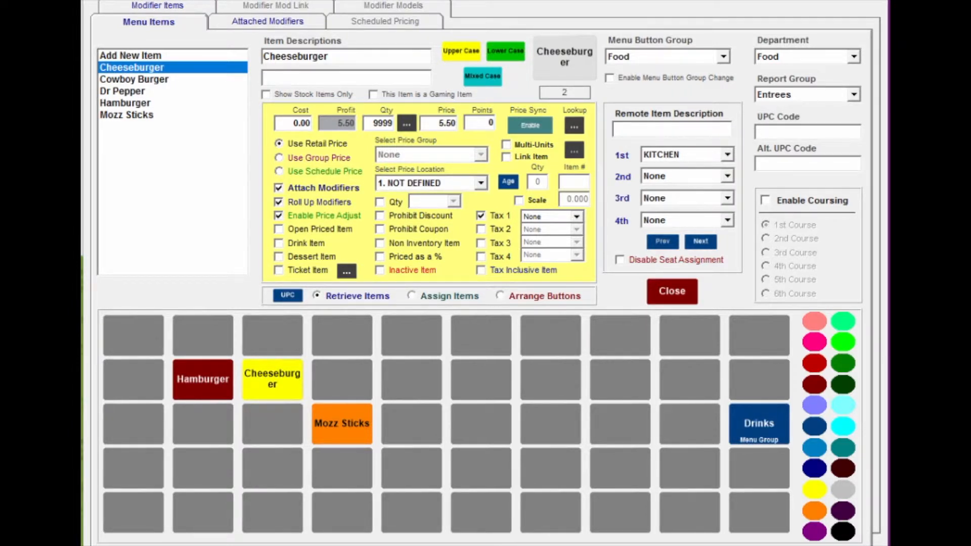
{"action": "left_click", "coordinate": [701, 242]}
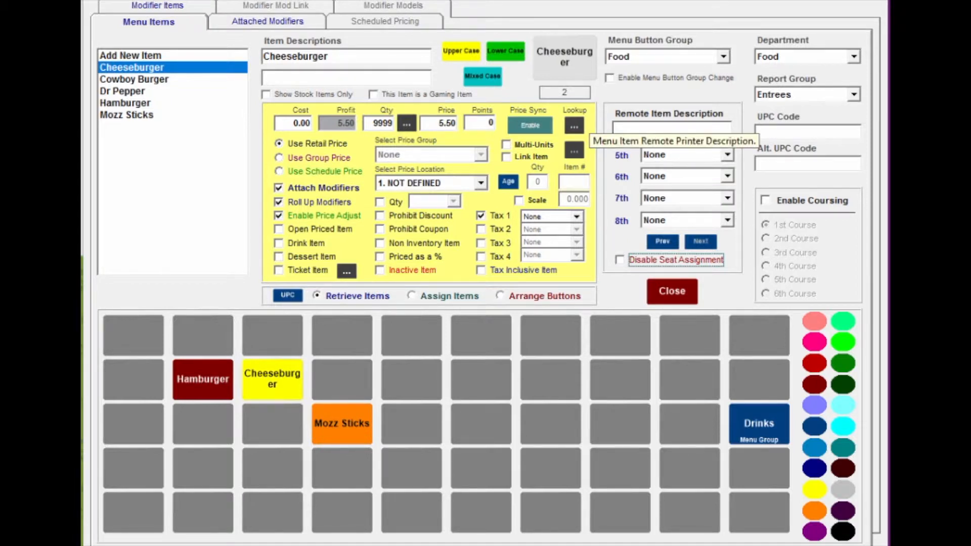
{"action": "left_click", "coordinate": [672, 129]}
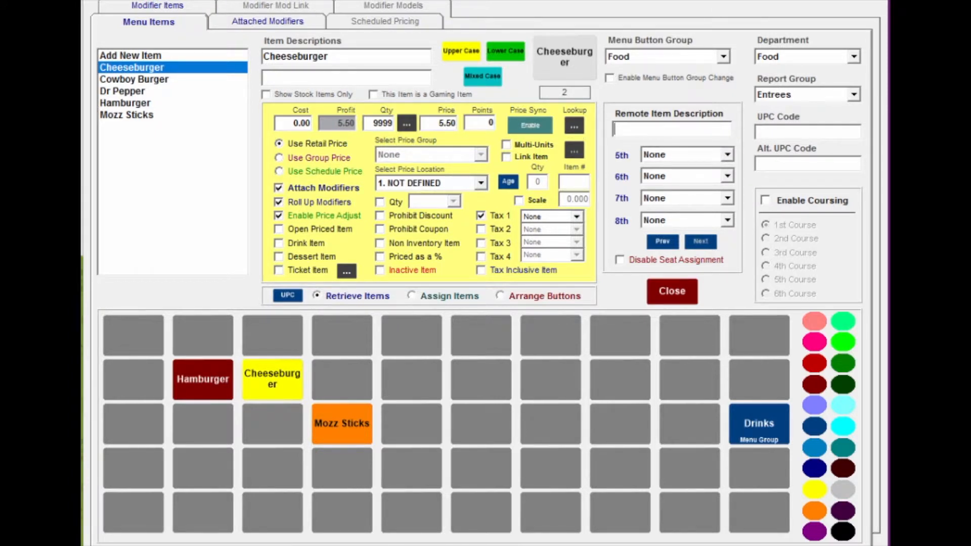
{"action": "left_click", "coordinate": [672, 292]}
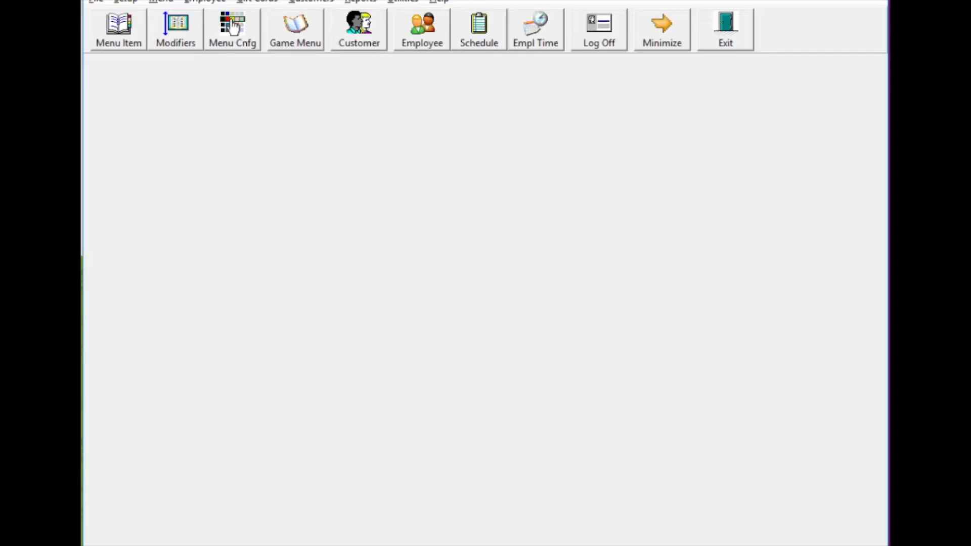
- In the Remote Printer Configuration's assignment by department, choose Food and enable Remote Printer #1 with printer 1 (KITCHEN)
{"action": "left_click", "coordinate": [127, 2]}
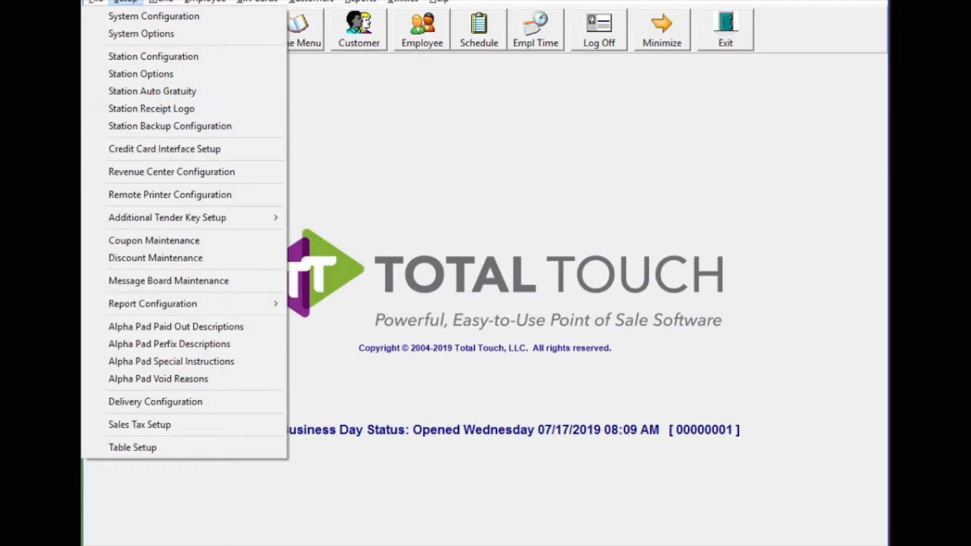
{"action": "left_click", "coordinate": [172, 195]}
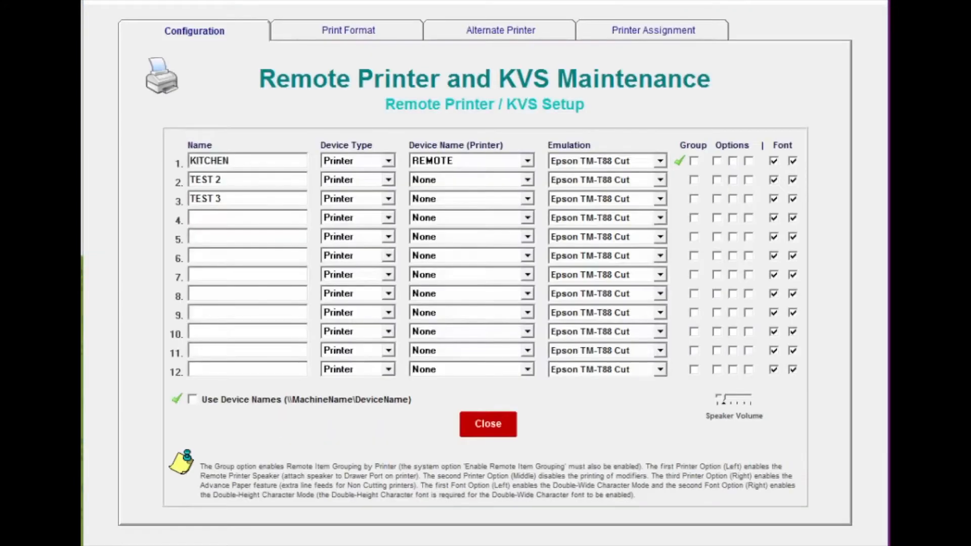
{"action": "left_click", "coordinate": [653, 31]}
{"action": "left_click", "coordinate": [427, 250]}
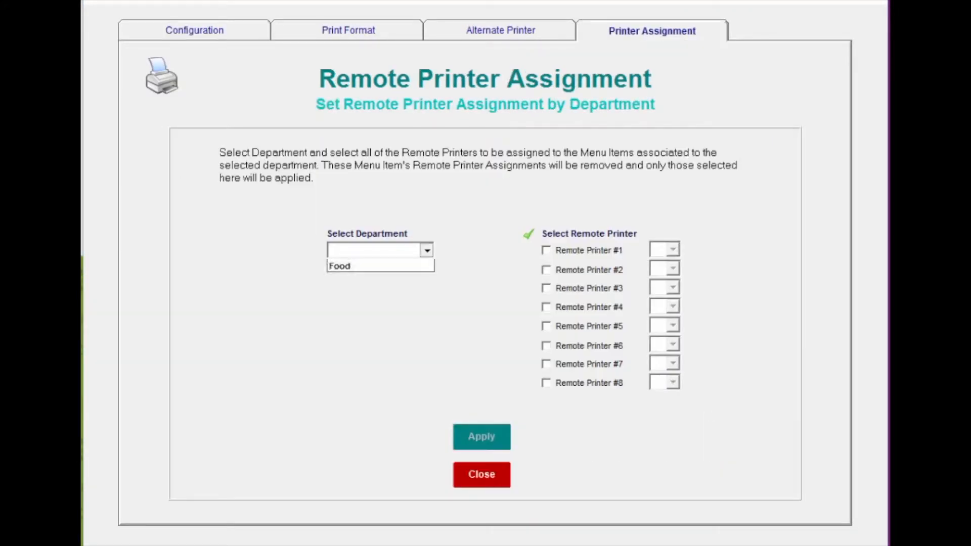
{"action": "left_click", "coordinate": [380, 277]}
{"action": "left_click", "coordinate": [546, 251]}
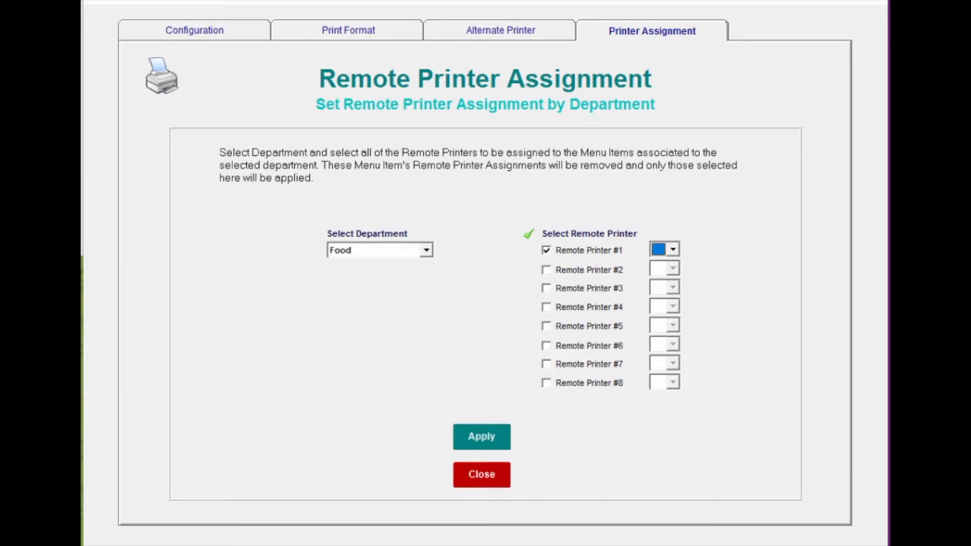
{"action": "left_click", "coordinate": [673, 249]}
{"action": "scroll", "coordinate": [658, 325], "scroll_direction": "down", "scroll_amount": 2}
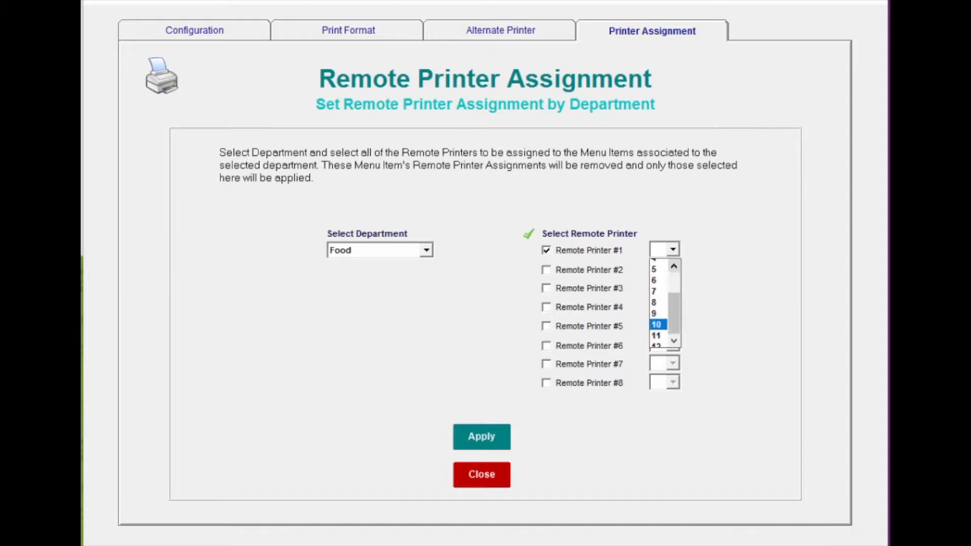
{"action": "left_click", "coordinate": [672, 249]}
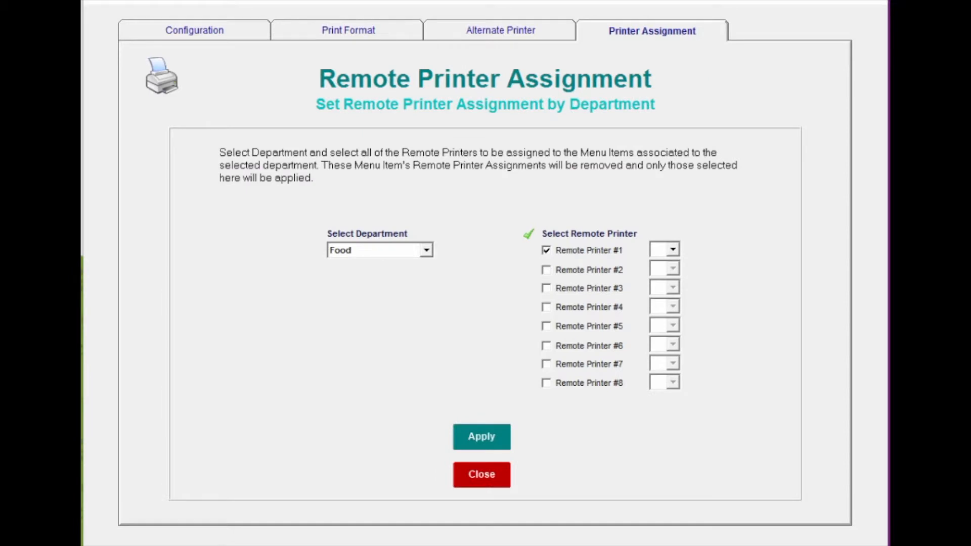
{"action": "left_click", "coordinate": [672, 250]}
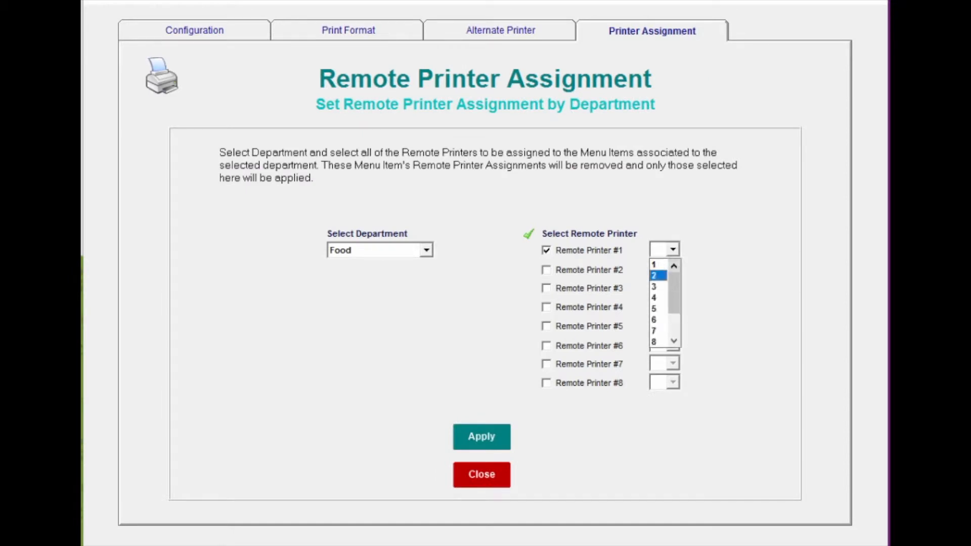
{"action": "left_click", "coordinate": [659, 264]}
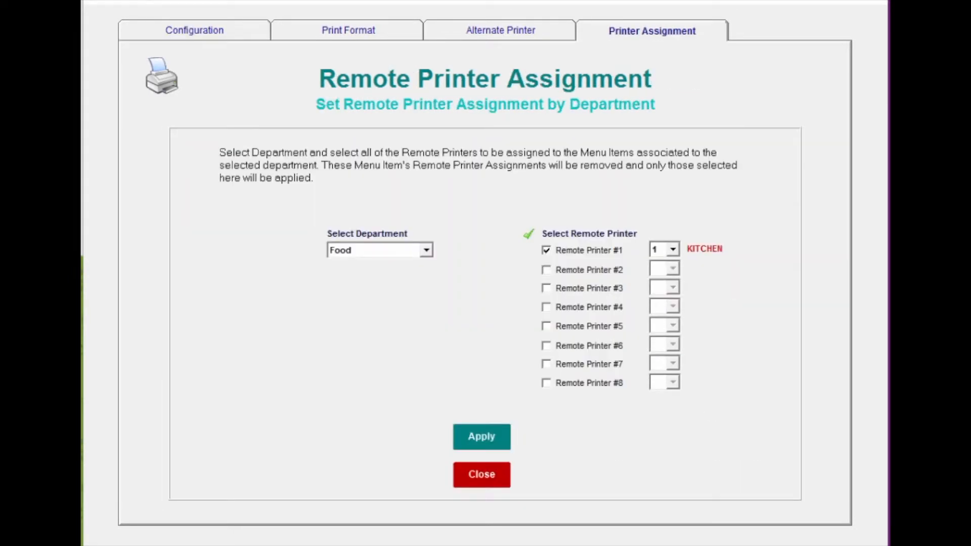
{"action": "left_click", "coordinate": [672, 249]}
{"action": "left_click", "coordinate": [659, 275]}
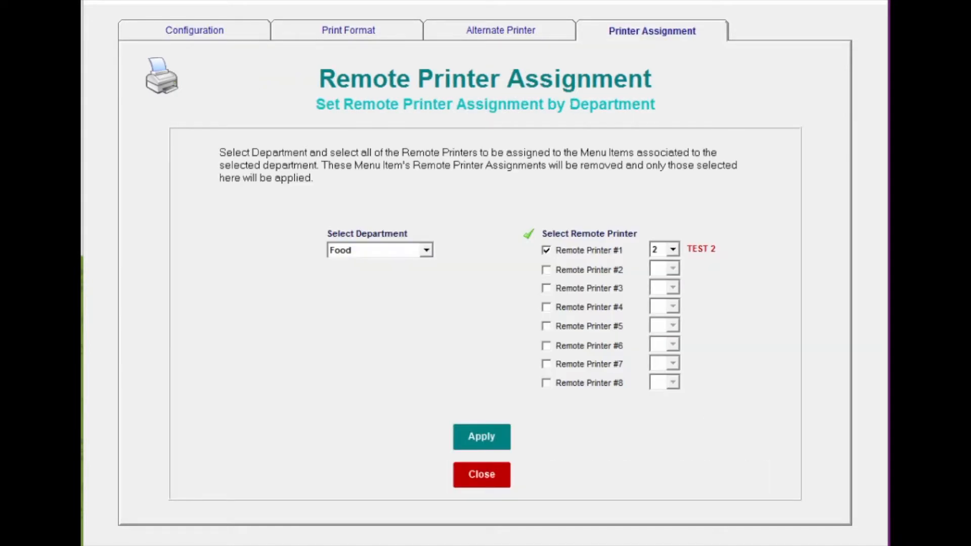
{"action": "left_click", "coordinate": [672, 249]}
{"action": "left_click", "coordinate": [675, 264]}
{"action": "left_click", "coordinate": [659, 264]}
- Enable Remote Printer #2 with printer 2 (TEST 2) and #3 with printer 3 (TEST 3), and apply the assignments to all Food items
{"action": "left_click", "coordinate": [547, 270]}
{"action": "left_click", "coordinate": [547, 288]}
{"action": "left_click", "coordinate": [673, 269]}
{"action": "left_click", "coordinate": [657, 295]}
{"action": "left_click", "coordinate": [672, 288]}
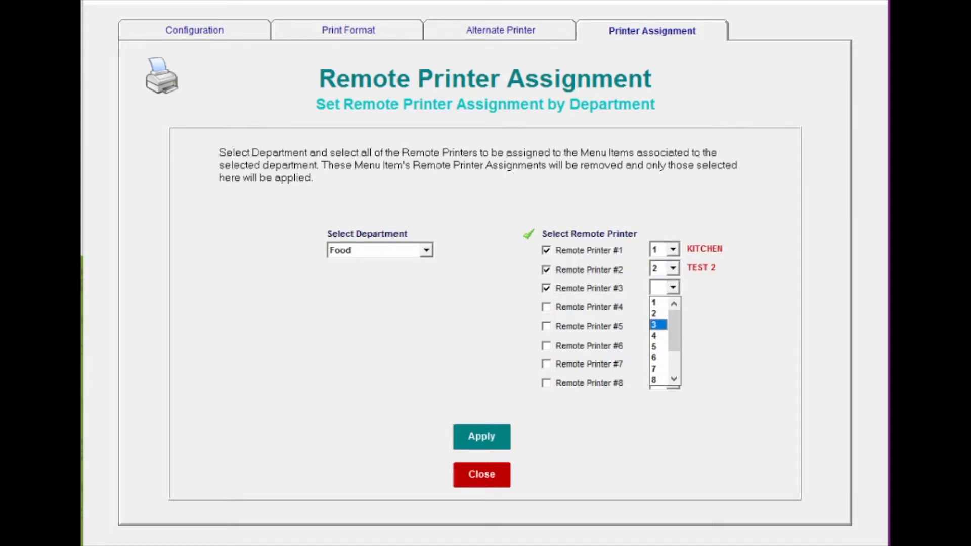
{"action": "left_click", "coordinate": [658, 325]}
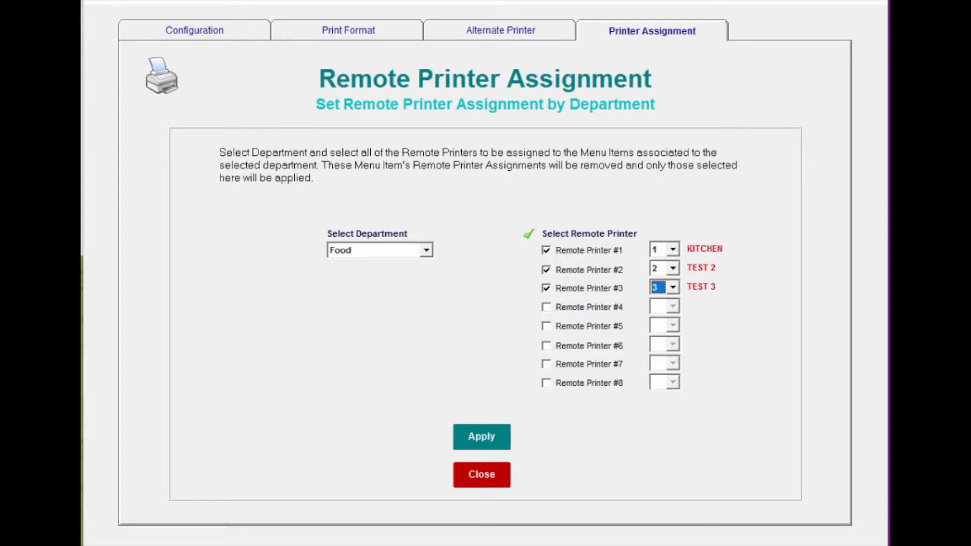
{"action": "left_click", "coordinate": [482, 437]}
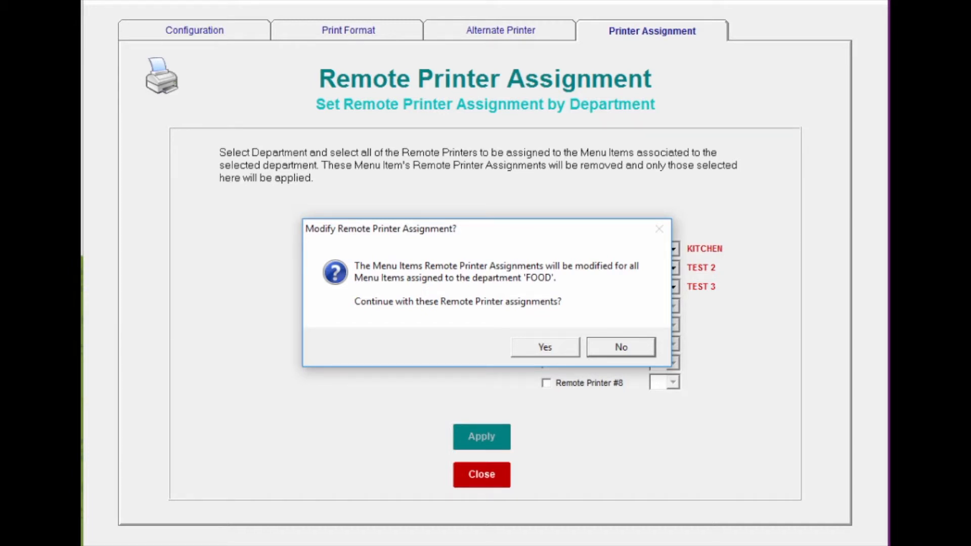
{"action": "left_click", "coordinate": [546, 347]}
{"action": "left_click", "coordinate": [622, 334]}
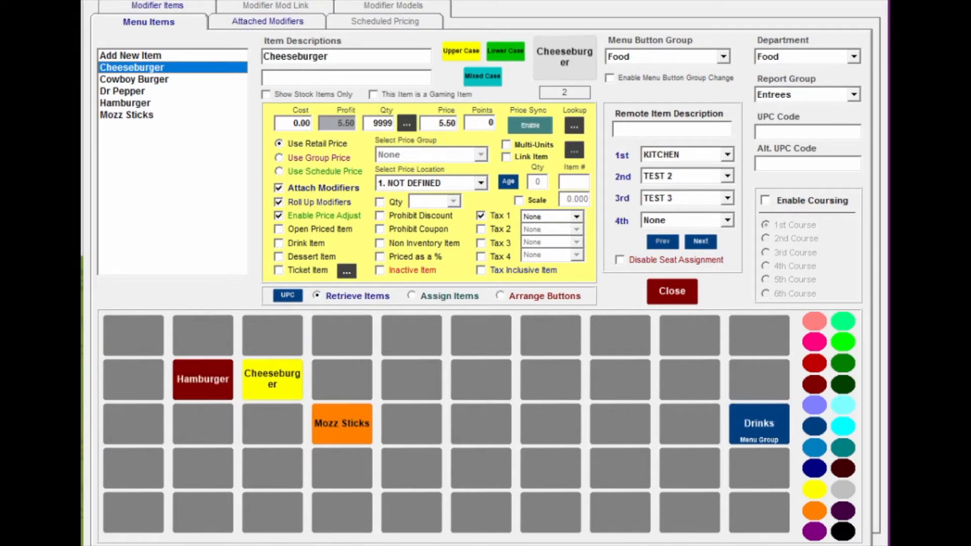
- Check the remote printer assignments of the Mozz Sticks and Hamburger menu items, then close the item maintenance
{"action": "left_click", "coordinate": [127, 116]}
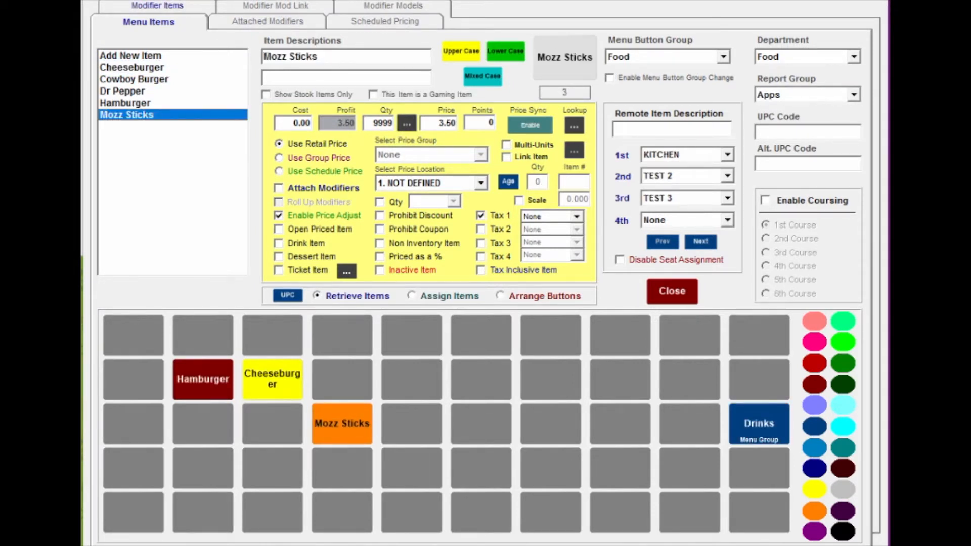
{"action": "left_click", "coordinate": [125, 103]}
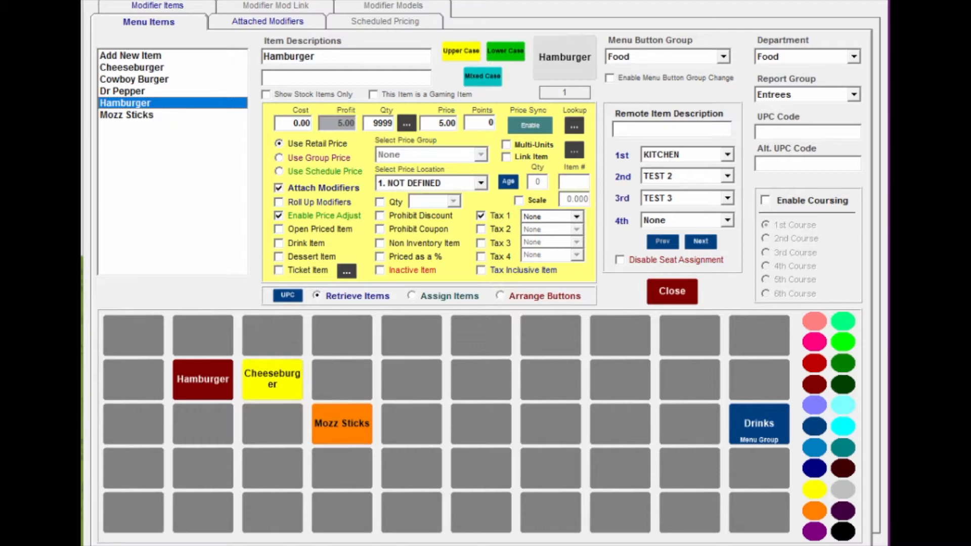
{"action": "left_click", "coordinate": [673, 292]}
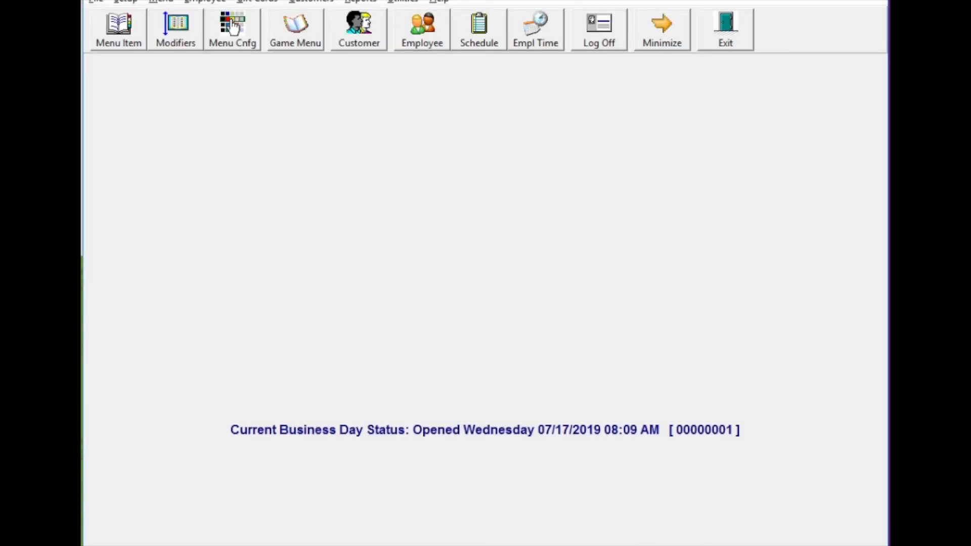
- Reassign all Food department items to only Remote Printer #1 with printer 1 (KITCHEN) through the Remote Printer Configuration, and close it
{"action": "left_click", "coordinate": [125, 2]}
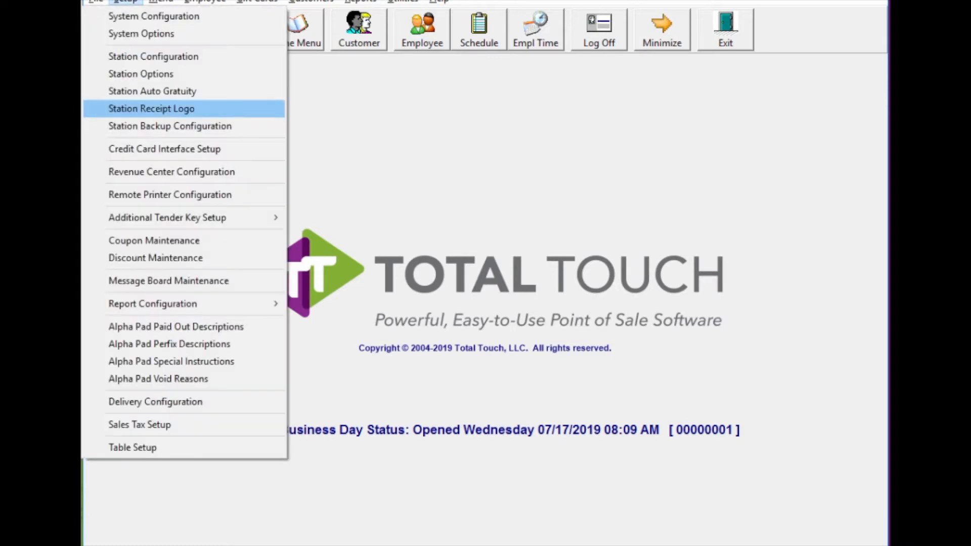
{"action": "left_click", "coordinate": [170, 195]}
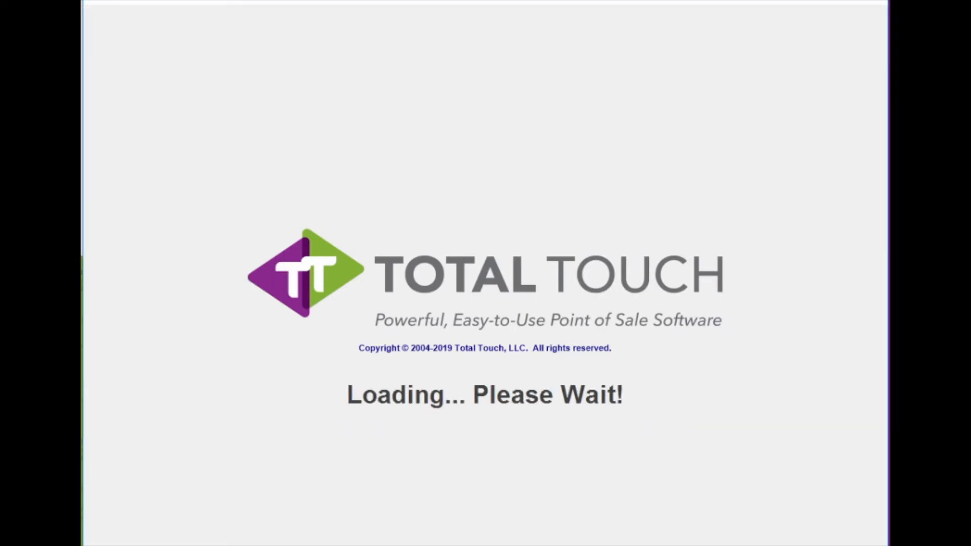
{"action": "left_click", "coordinate": [653, 30]}
{"action": "left_click", "coordinate": [427, 250]}
{"action": "left_click", "coordinate": [354, 276]}
{"action": "left_click", "coordinate": [547, 250]}
{"action": "left_click", "coordinate": [673, 249]}
{"action": "left_click", "coordinate": [658, 265]}
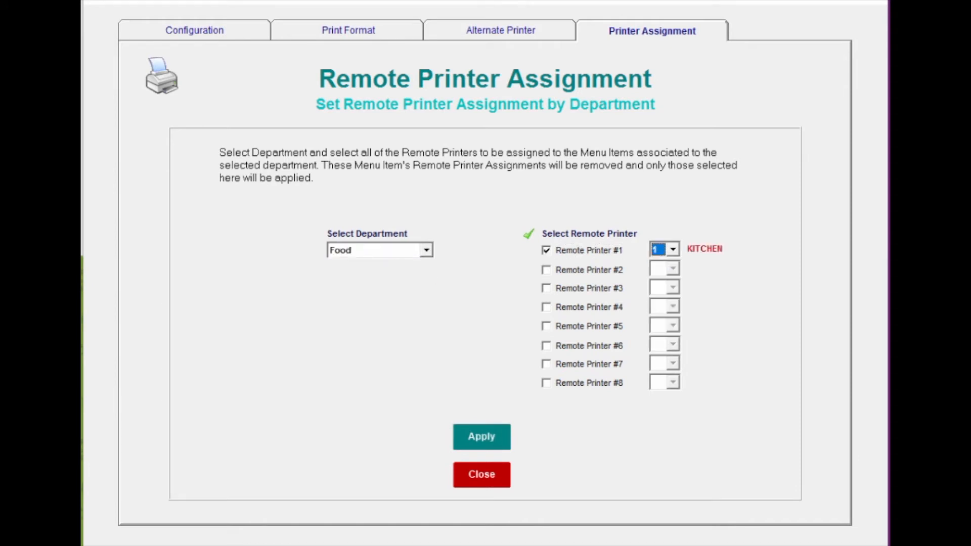
{"action": "left_click", "coordinate": [481, 437]}
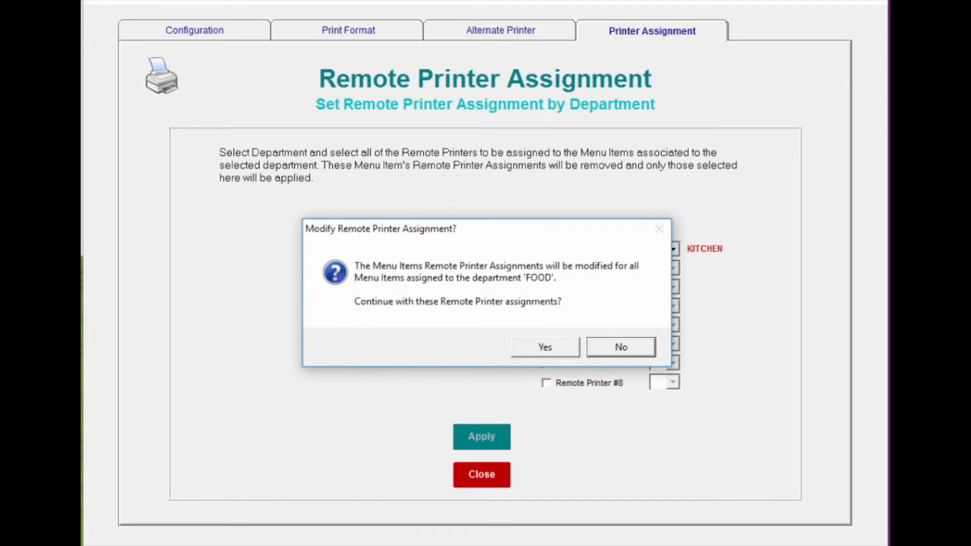
{"action": "left_click", "coordinate": [545, 347]}
{"action": "left_click", "coordinate": [622, 334]}
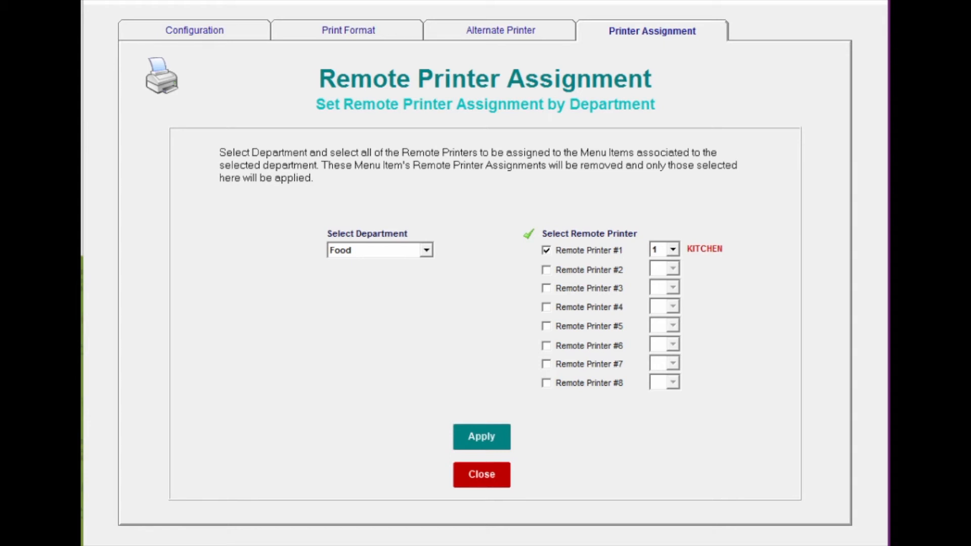
{"action": "left_click", "coordinate": [481, 474]}
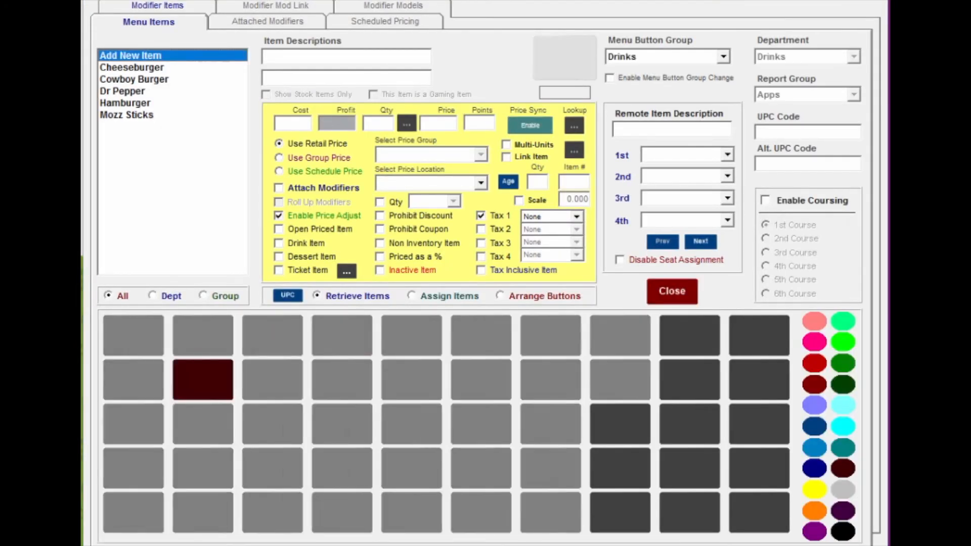
- Check the remote printer assignments of the Cheeseburger and Hamburger menu items
{"action": "left_click", "coordinate": [132, 67]}
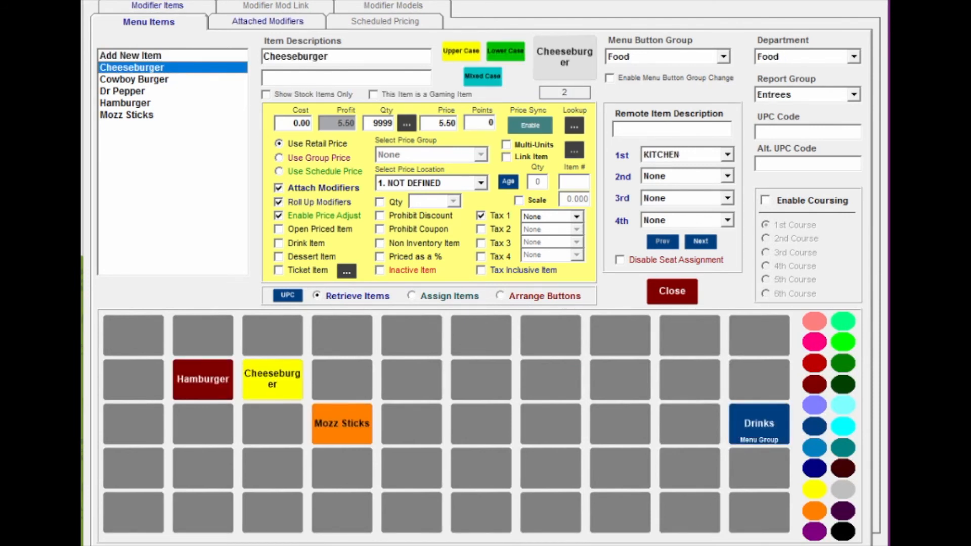
{"action": "left_click", "coordinate": [124, 103]}
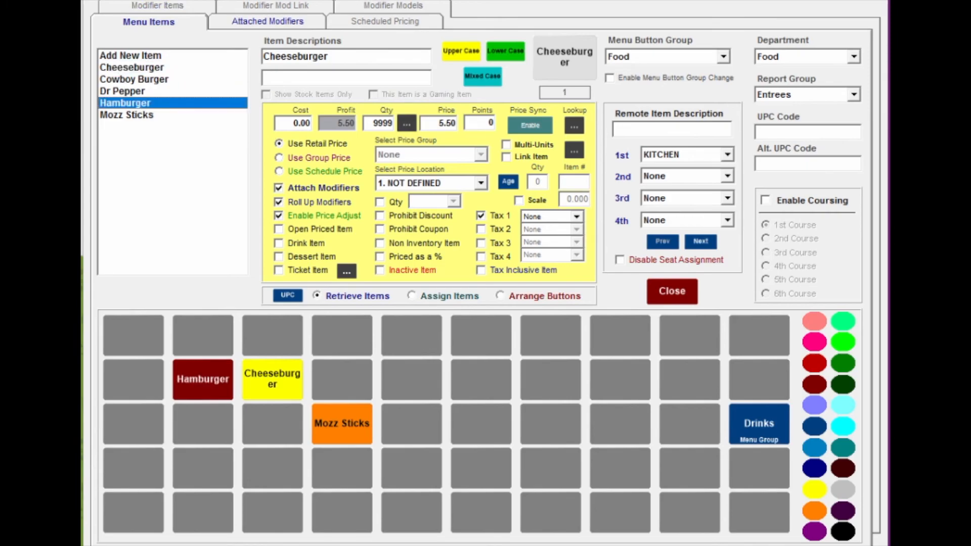